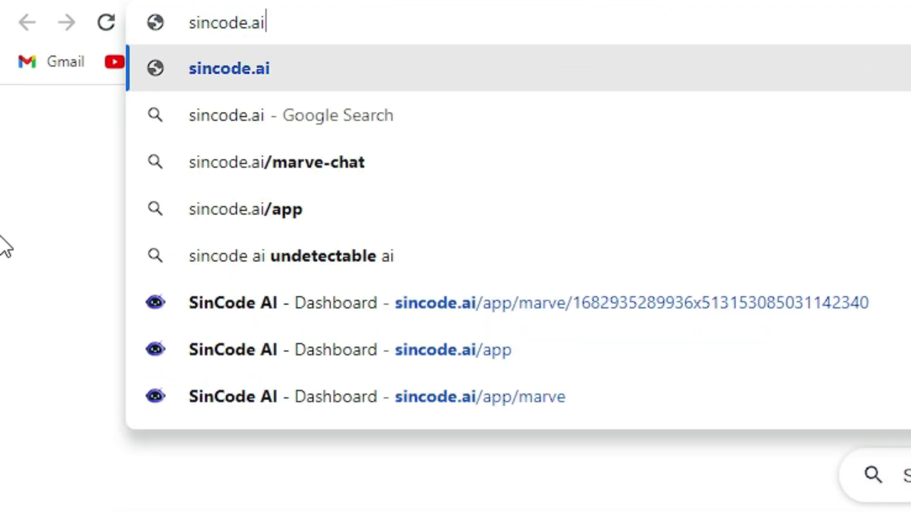
Load sincode.ai to reach the signed-in SinCode AI dashboard
key(Return)
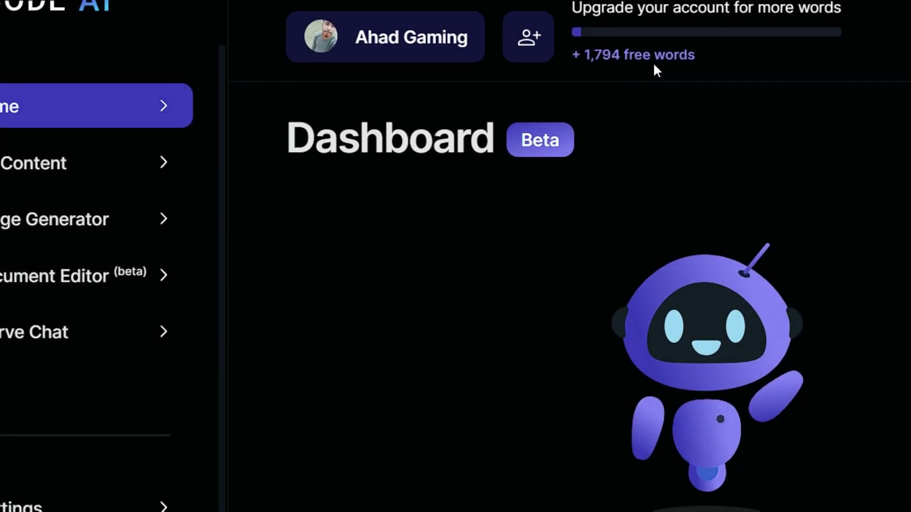
triple_click(673, 55)
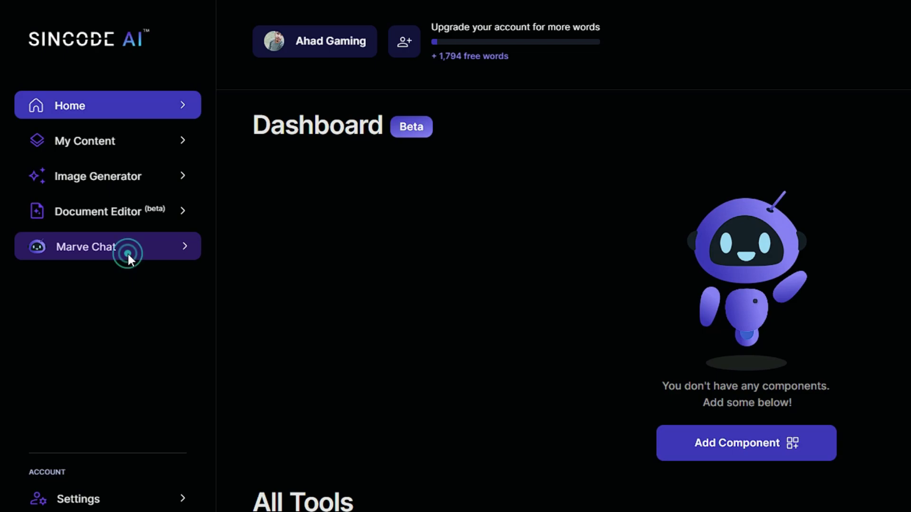
Run Marve Chat on GPT-4 with latest Google data and verify its Bitcoin price on Google
click(128, 253)
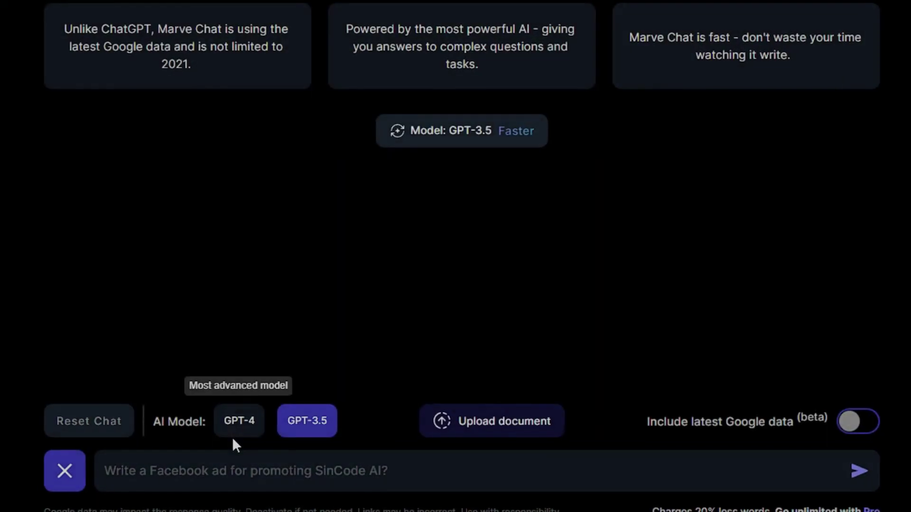
click(239, 424)
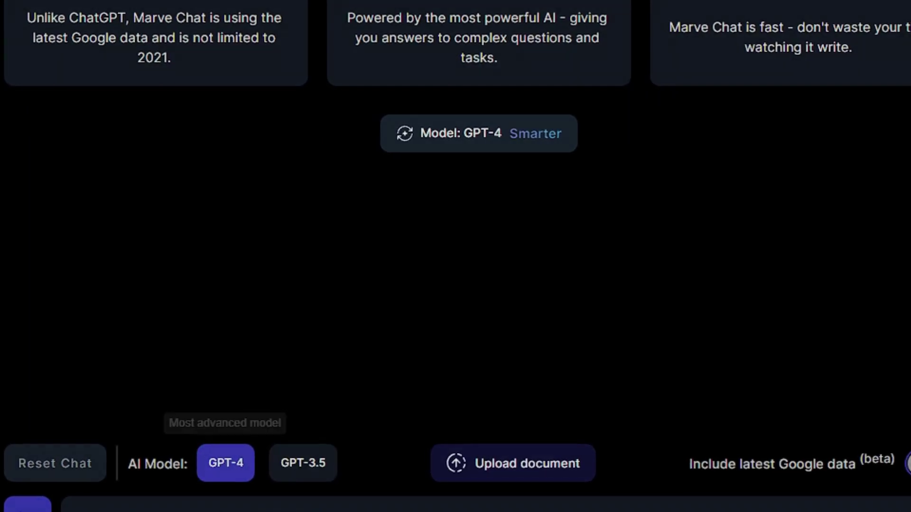
click(782, 430)
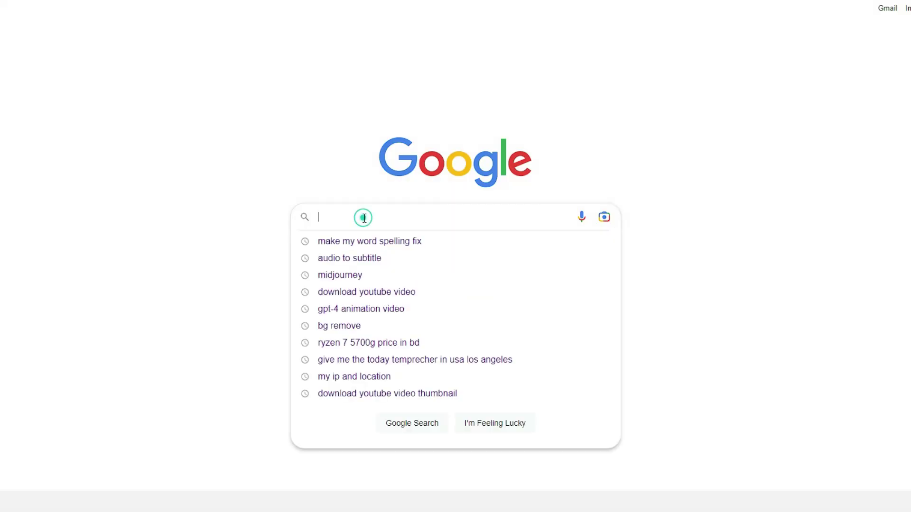
text(As of 12 hours ago bitcoin price)
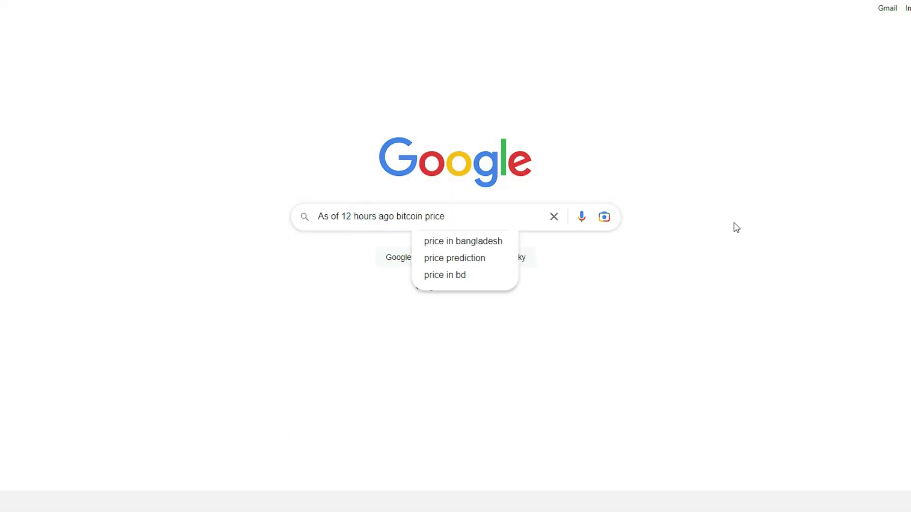
key(Return)
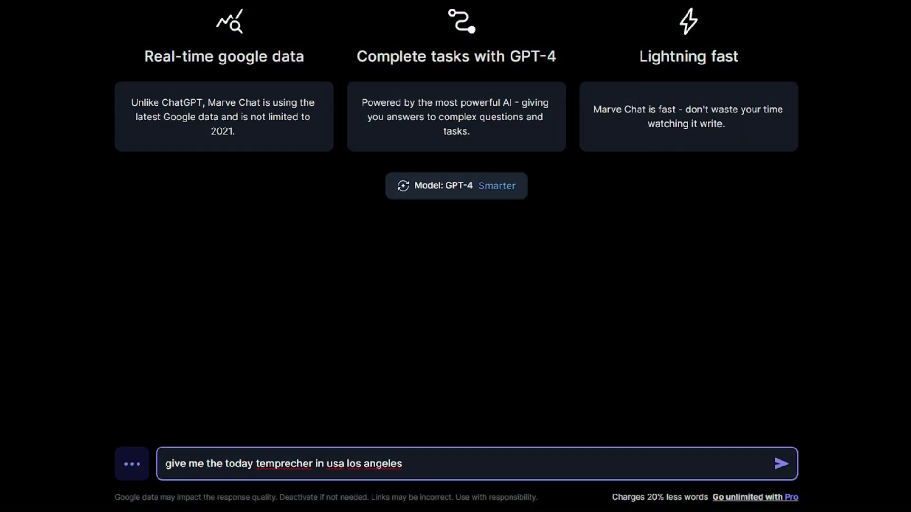
Ask the Los Angeles temperature, then send the 2023 Hollywood movies question to Marve Chat and ChatGPT
key(Return)
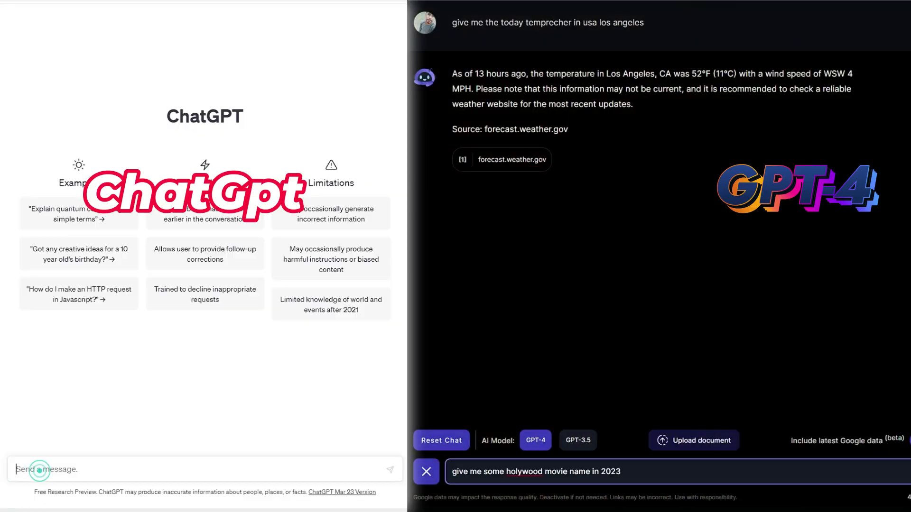
key(Return)
text(give me some holywood movie name in 2023)
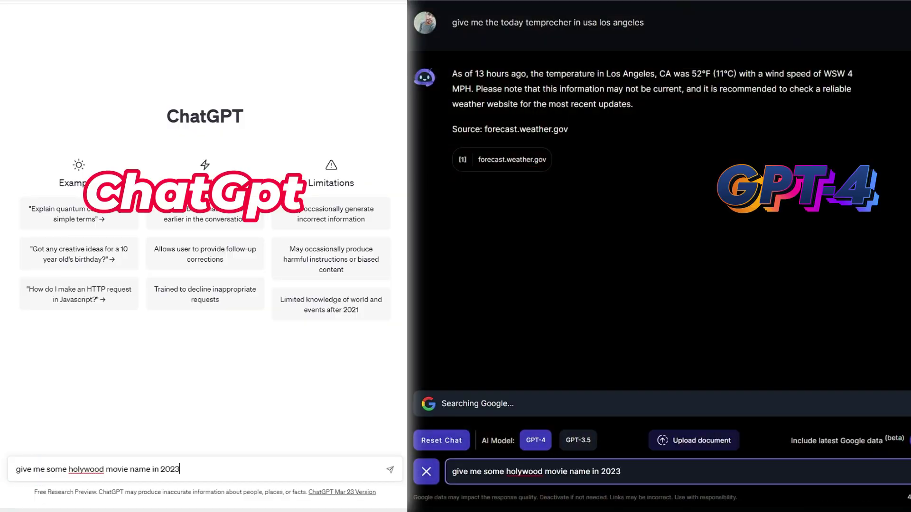
key(Return)
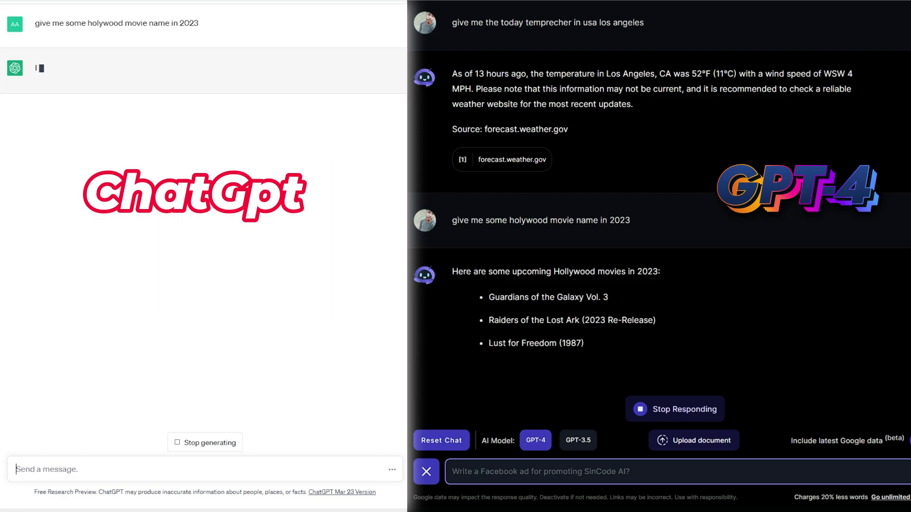